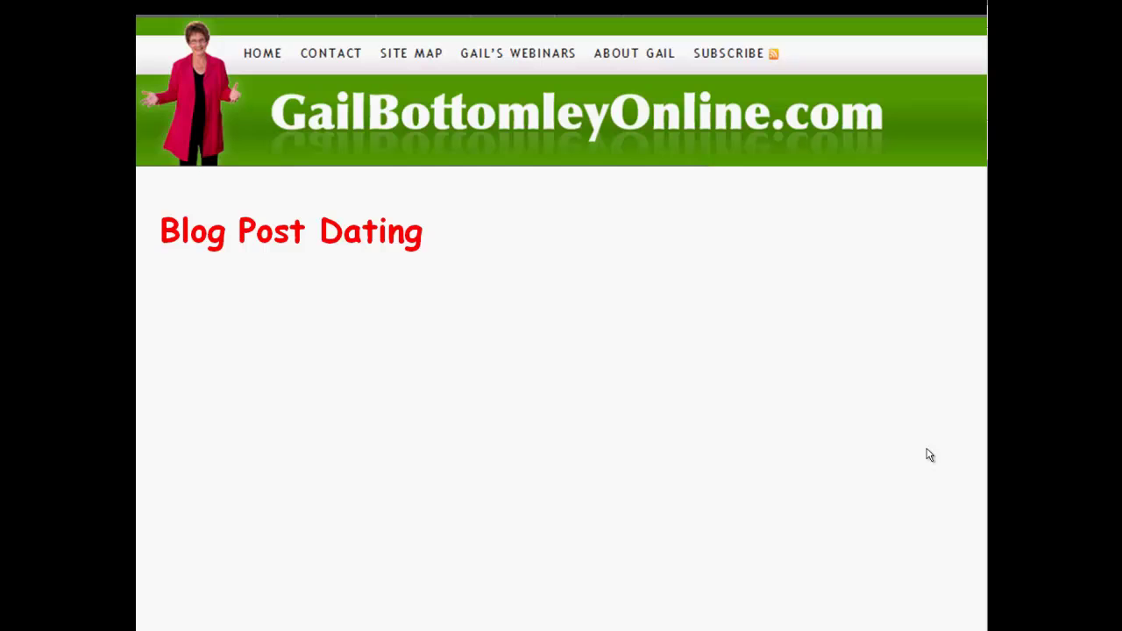
# Step: Reveal the slide's three blog post dating points, then switch to the Fast SEO Plugin browser window
pyautogui.click(787, 357)
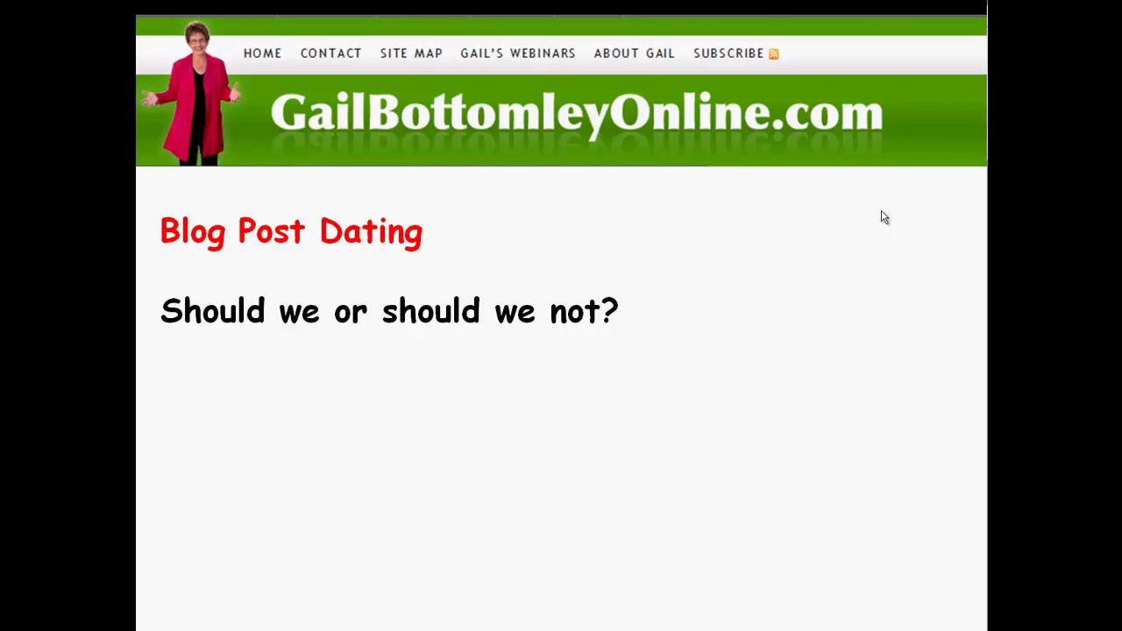
pyautogui.click(817, 293)
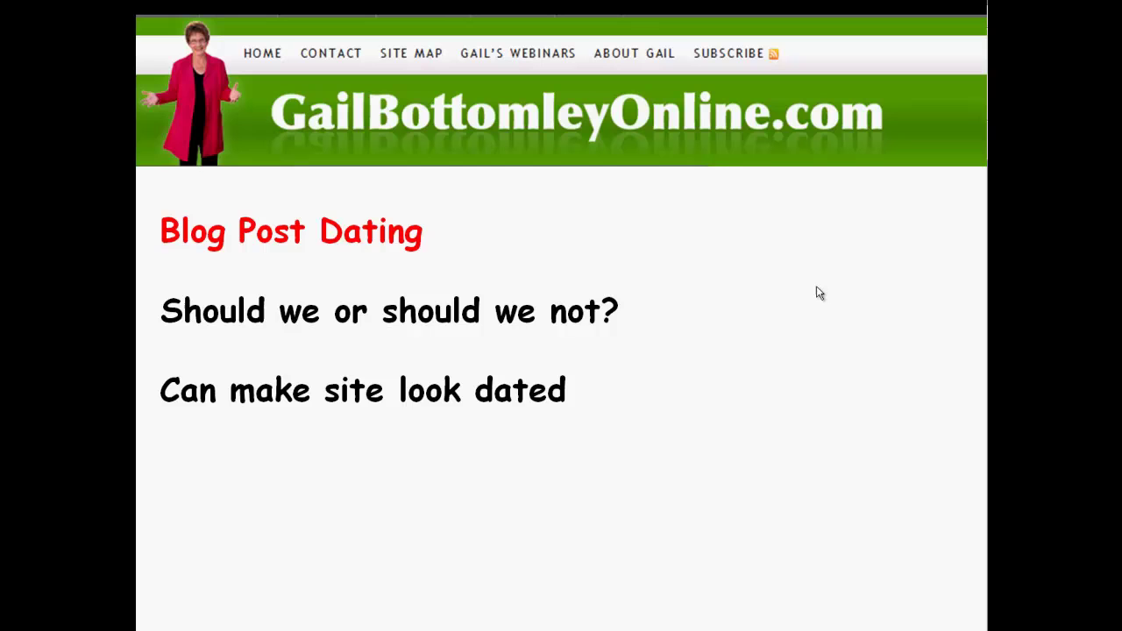
pyautogui.click(631, 351)
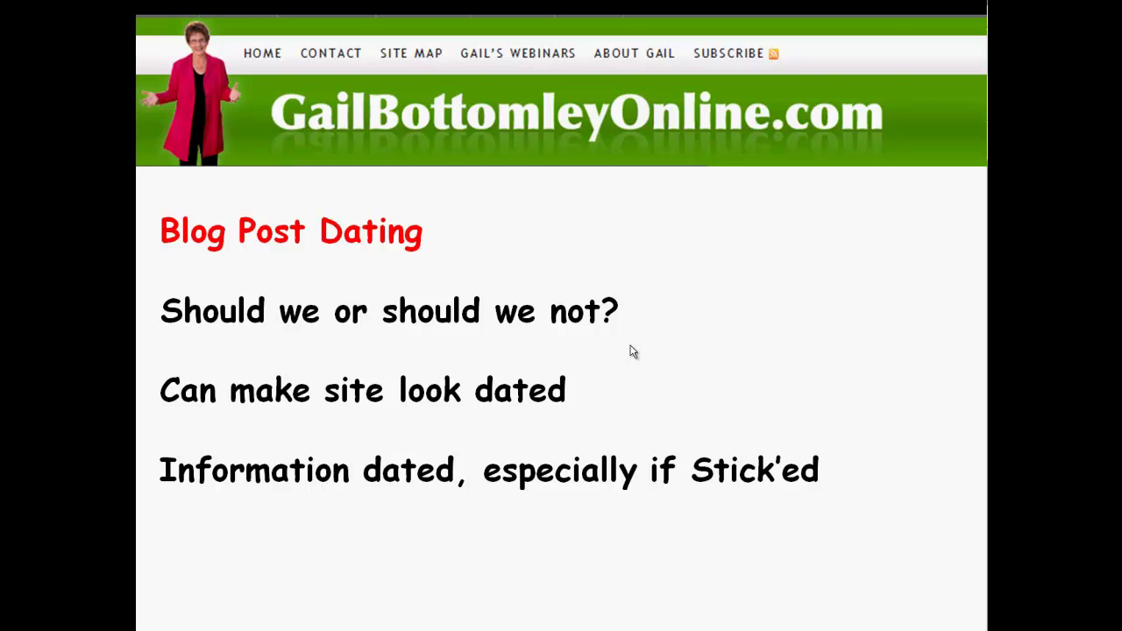
pyautogui.hotkey('alt', 'Tab')
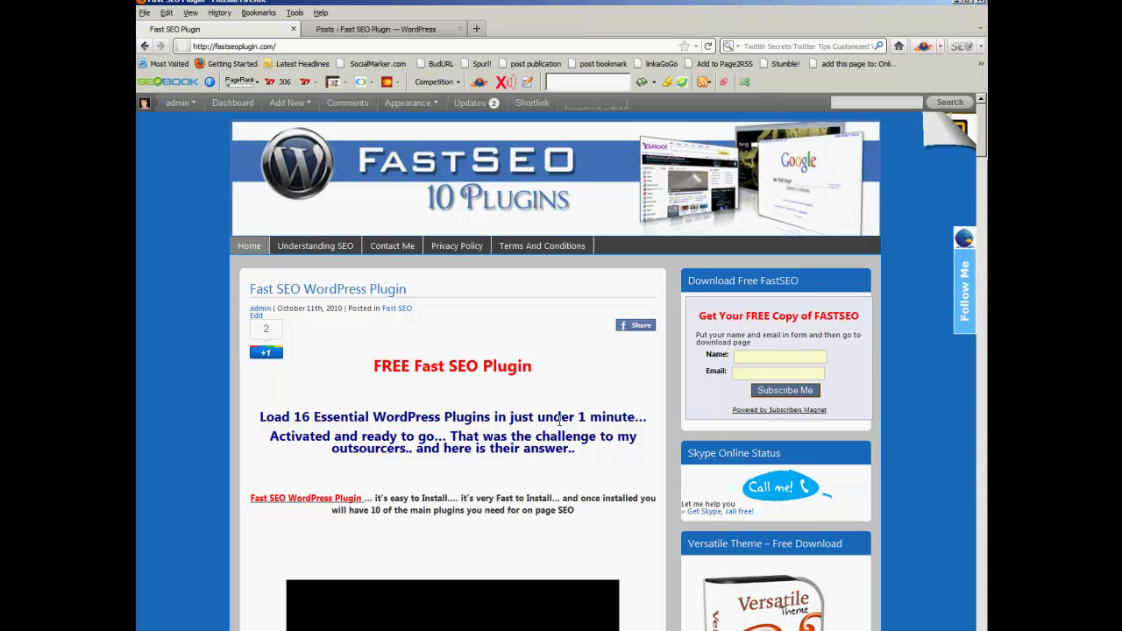
# Step: Scroll through the Fast SEO front page and highlight the post date October 11th, 2010
pyautogui.scroll(-2, 524, 416)
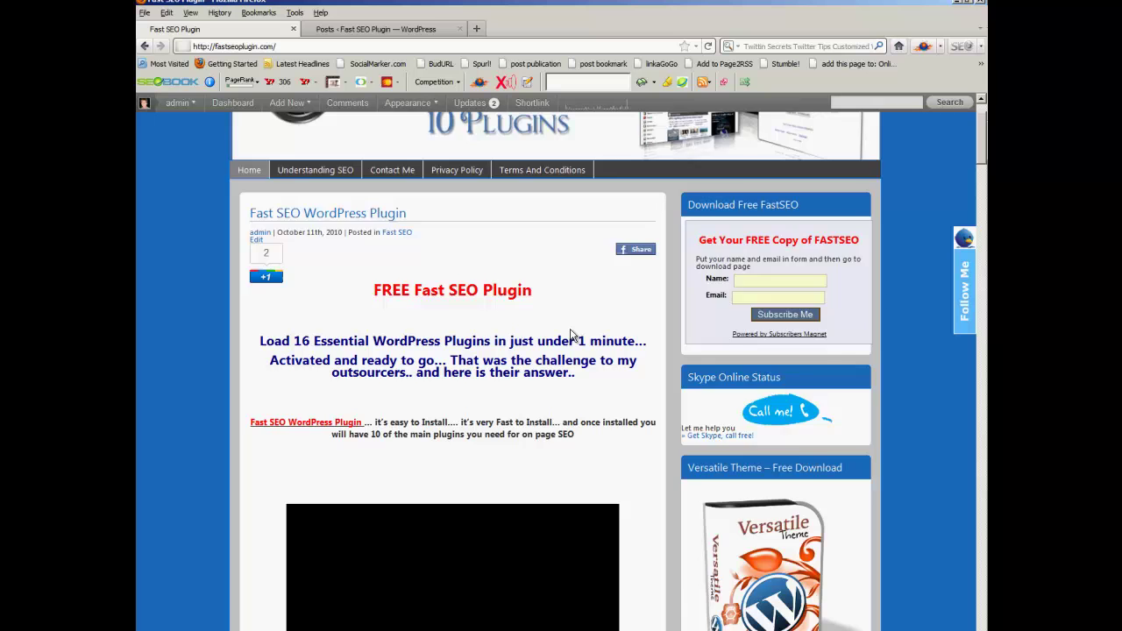
pyautogui.scroll(-2, 575, 329)
pyautogui.scroll(-2, 625, 339)
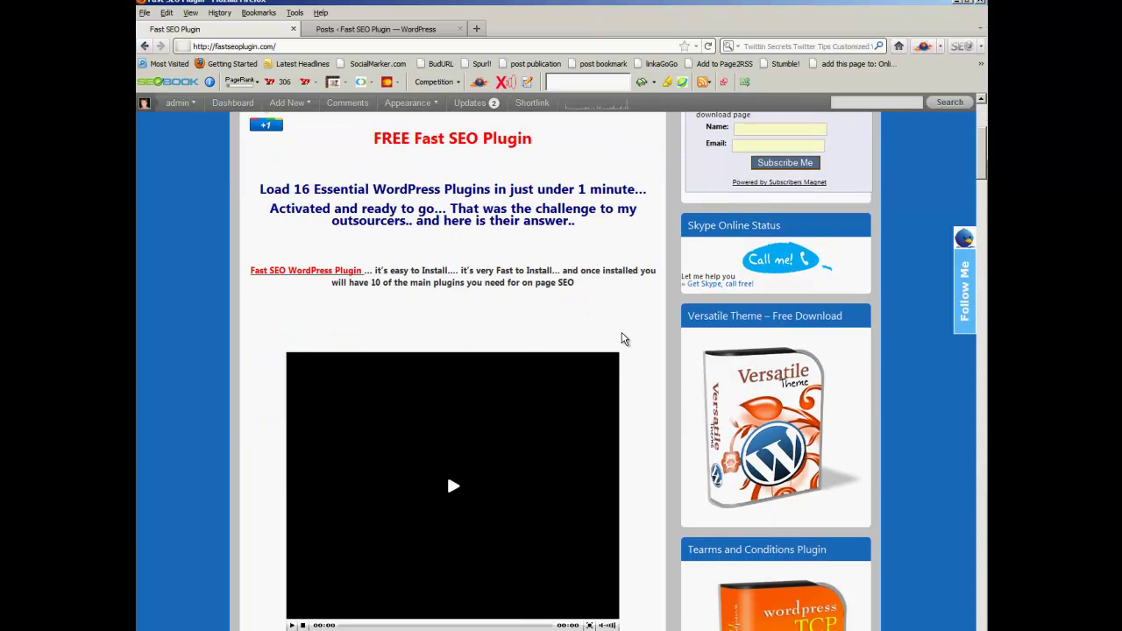
pyautogui.scroll(4, 622, 339)
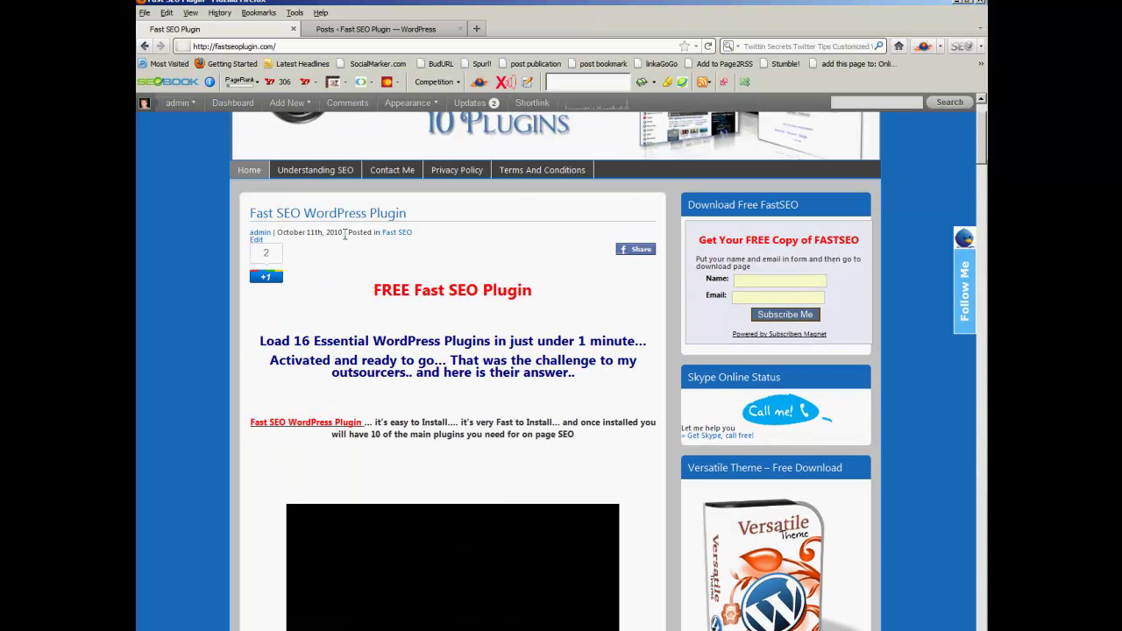
pyautogui.moveTo(345, 235); pyautogui.dragTo(276, 235)
pyautogui.scroll(-8, 640, 416)
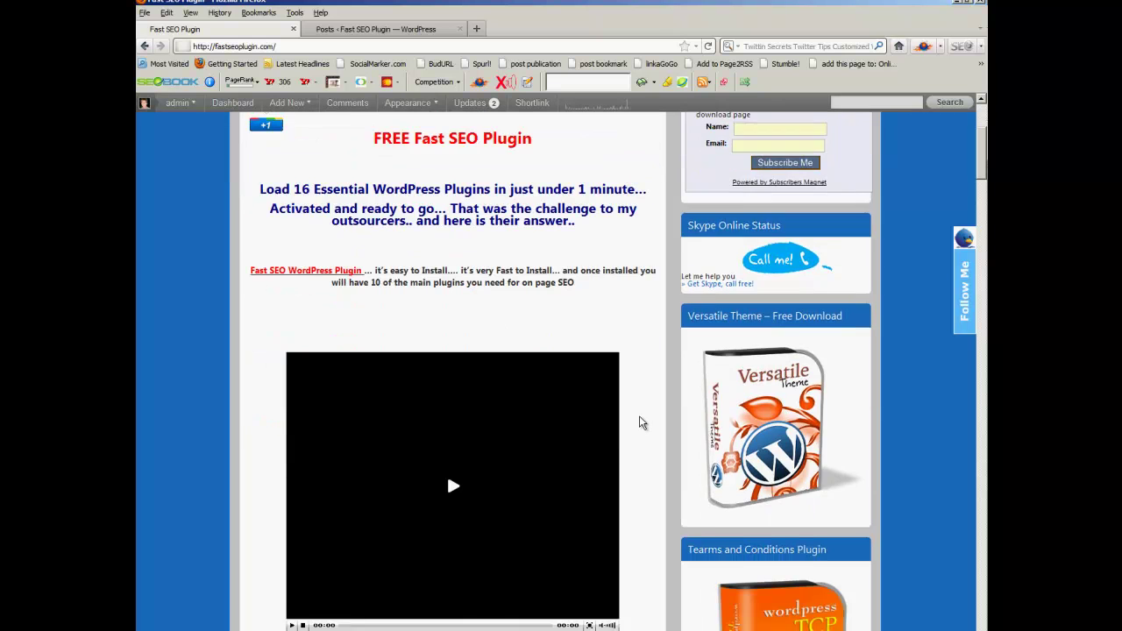
pyautogui.scroll(-10, 641, 423)
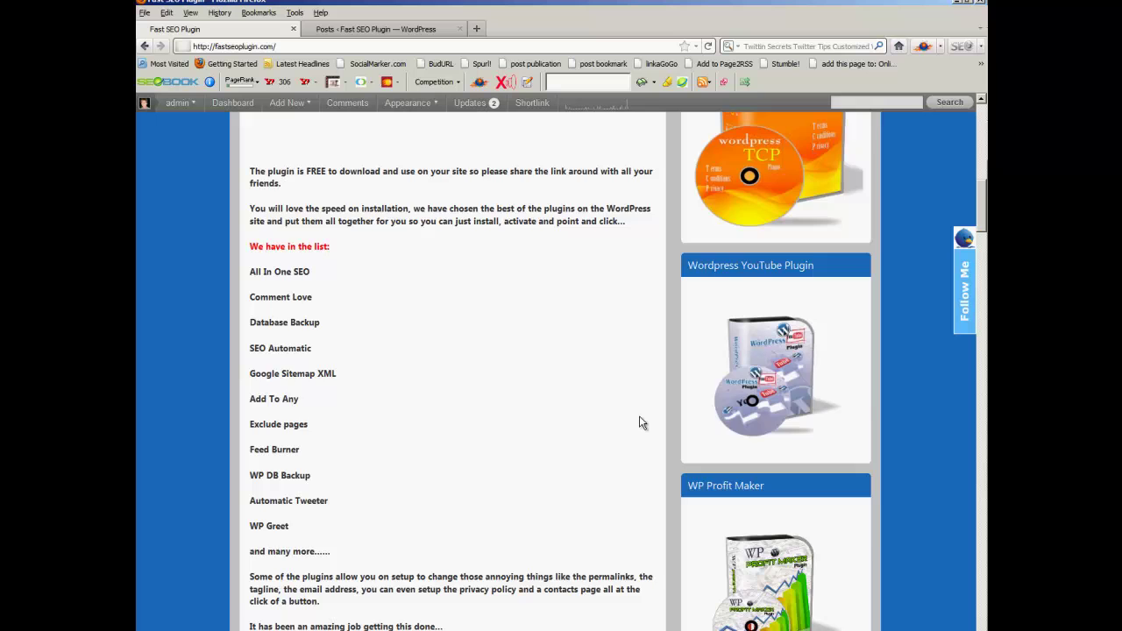
pyautogui.scroll(-4, 641, 424)
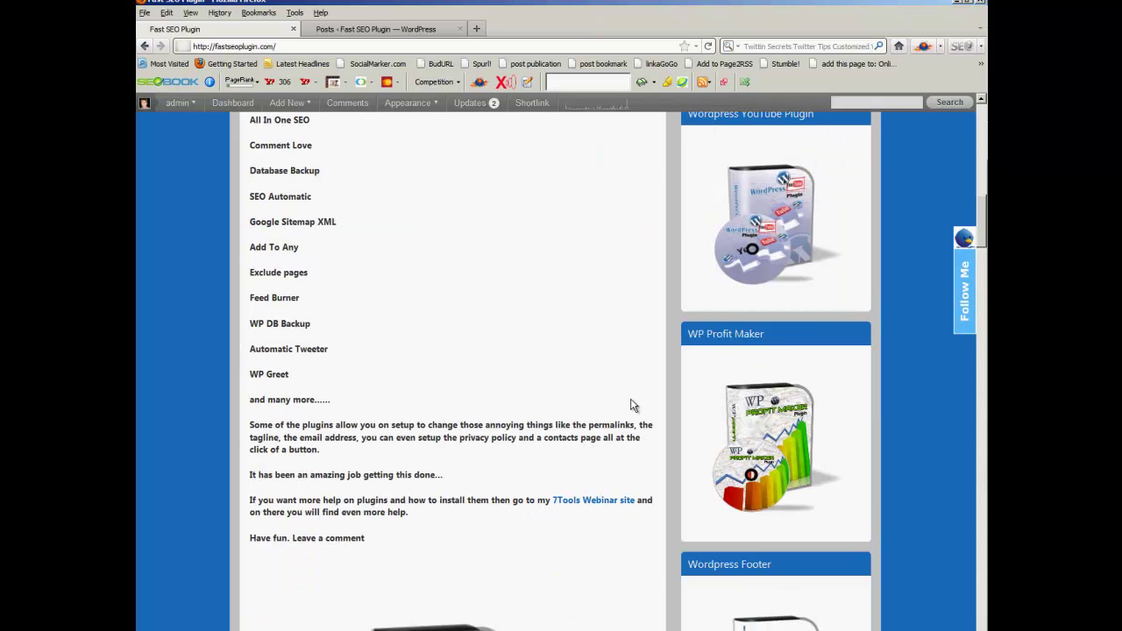
pyautogui.scroll(18, 633, 407)
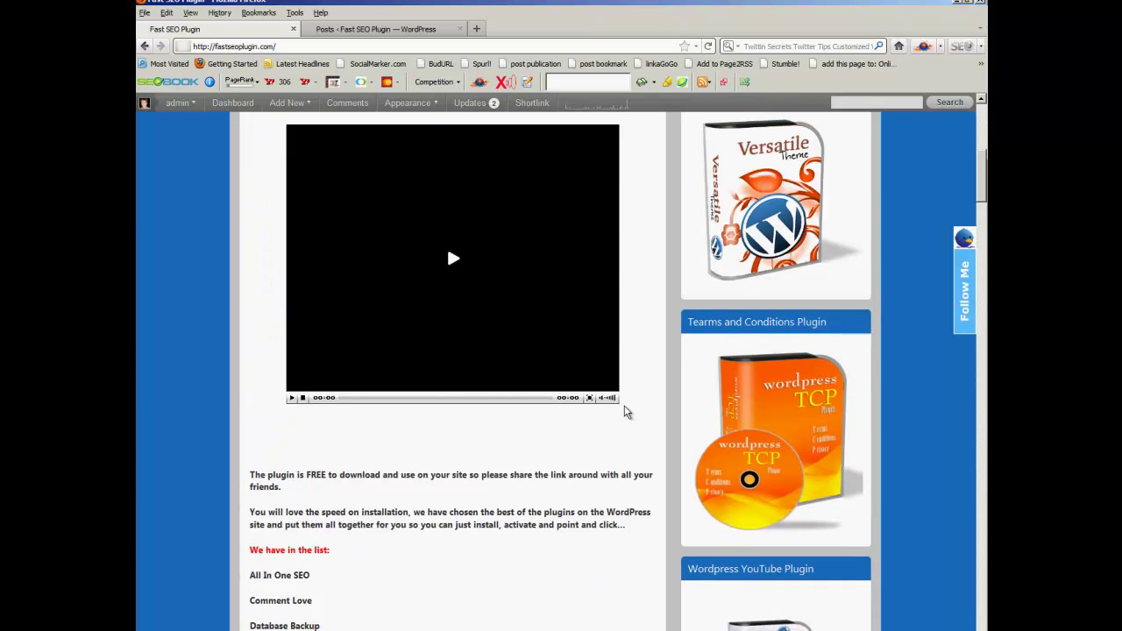
pyautogui.scroll(4, 417, 306)
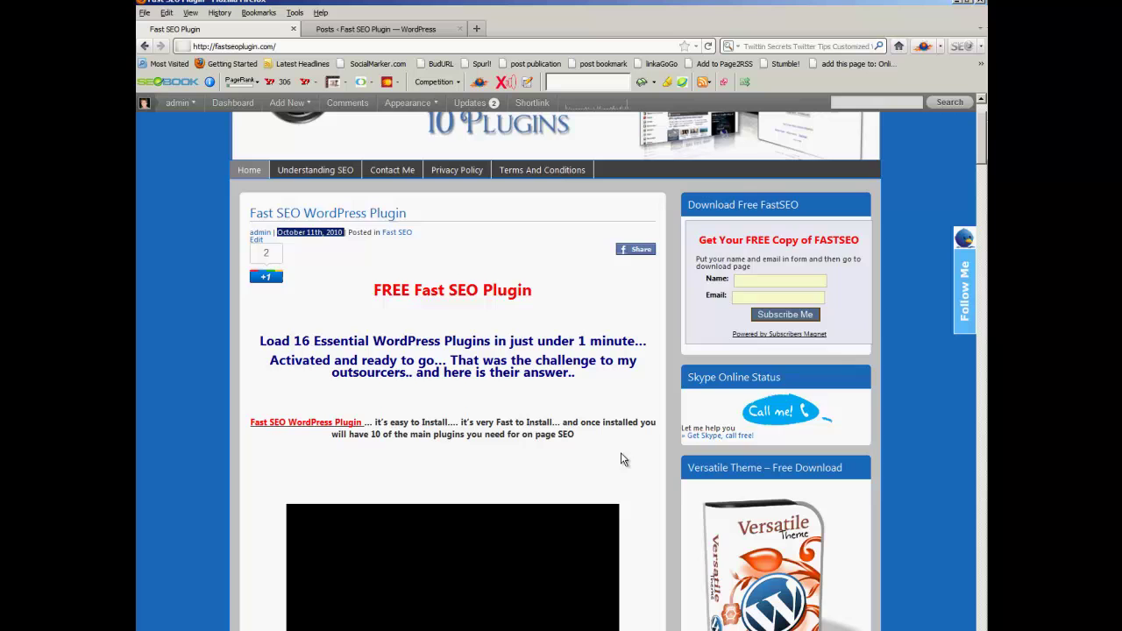
pyautogui.scroll(-2, 627, 457)
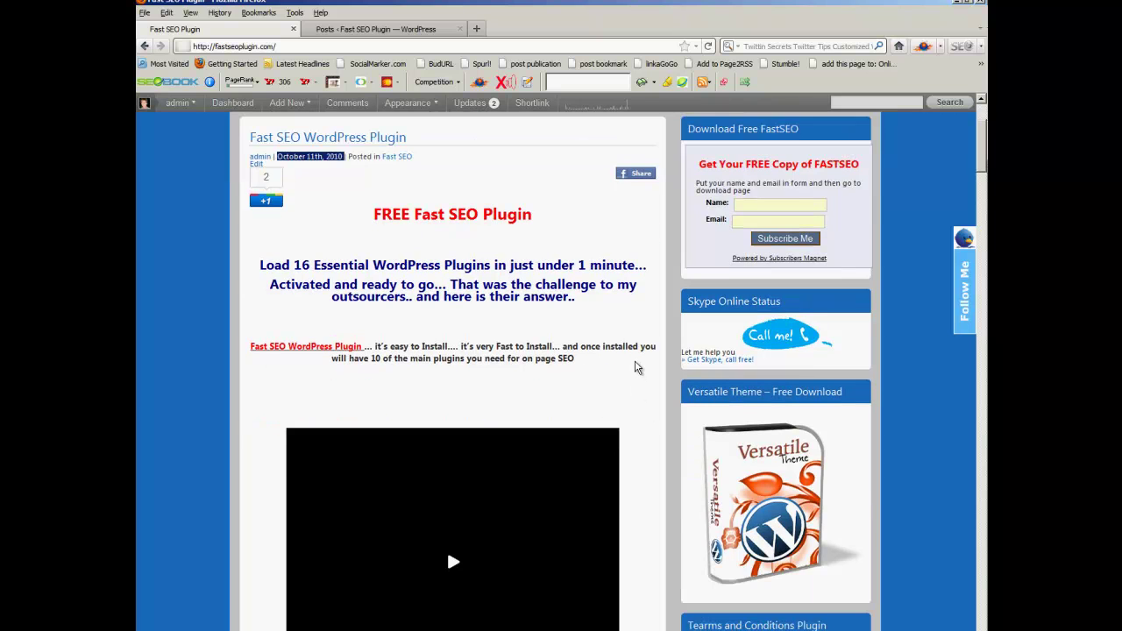
pyautogui.scroll(-5, 626, 409)
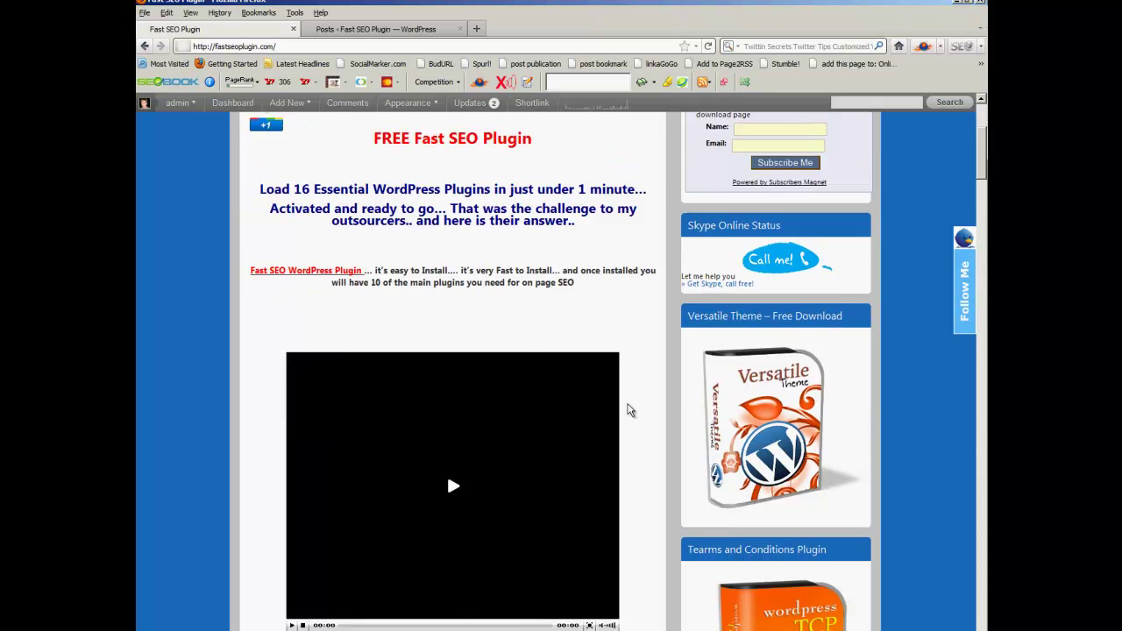
pyautogui.scroll(-10, 639, 418)
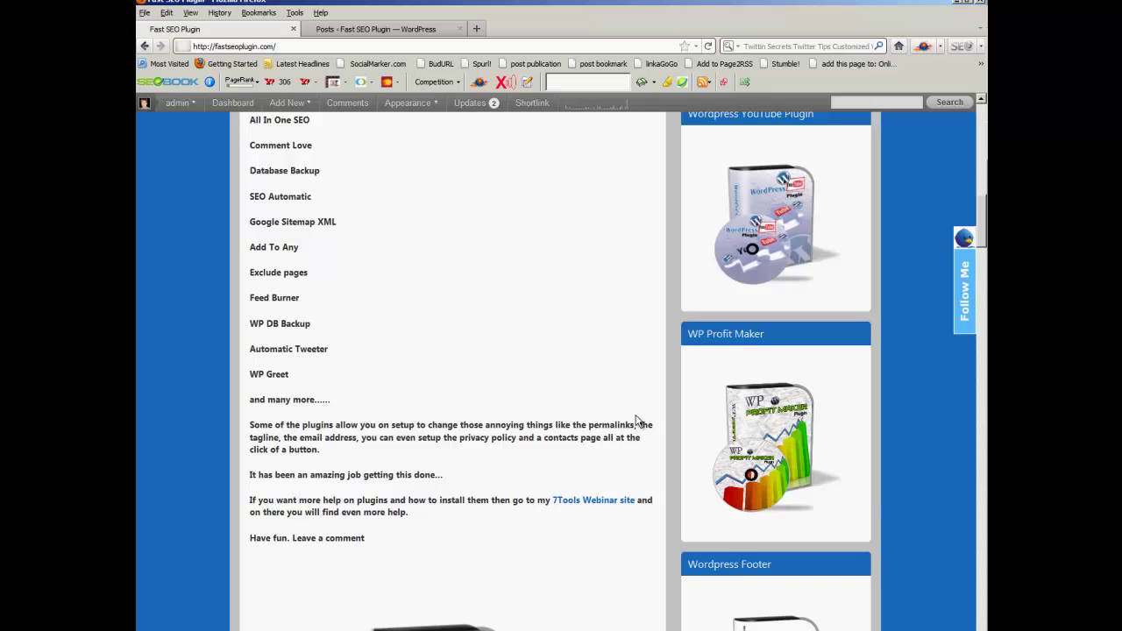
pyautogui.scroll(-6, 637, 420)
pyautogui.scroll(-7, 638, 422)
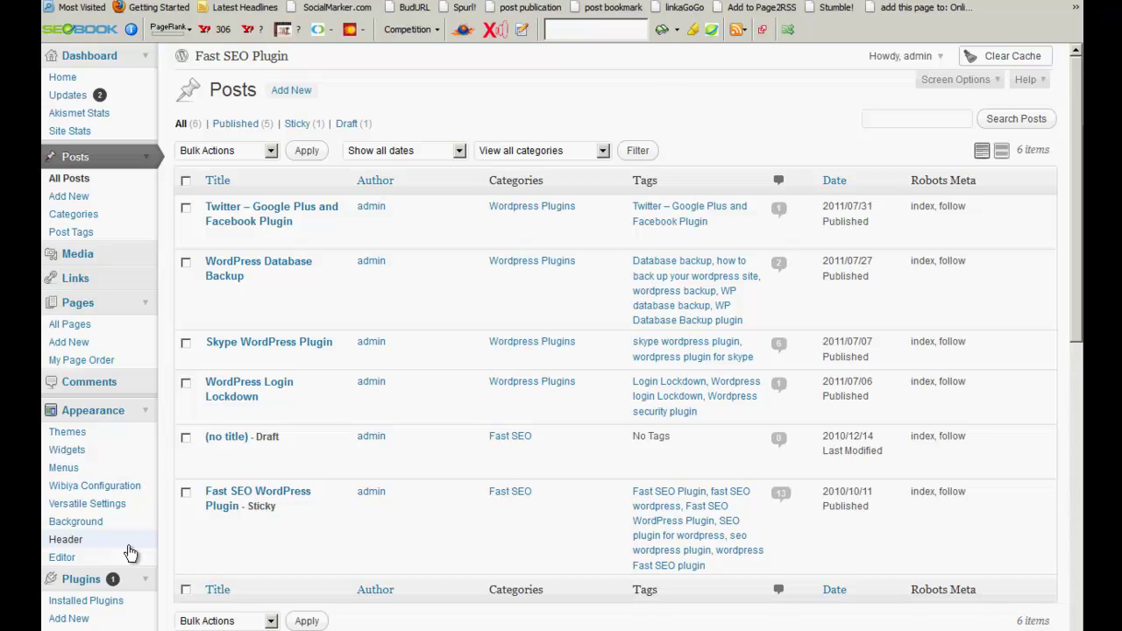
# Step: Search 'date' in Add Plugins, then install and activate the Date Exclusion SEO plugin
pyautogui.click(129, 548)
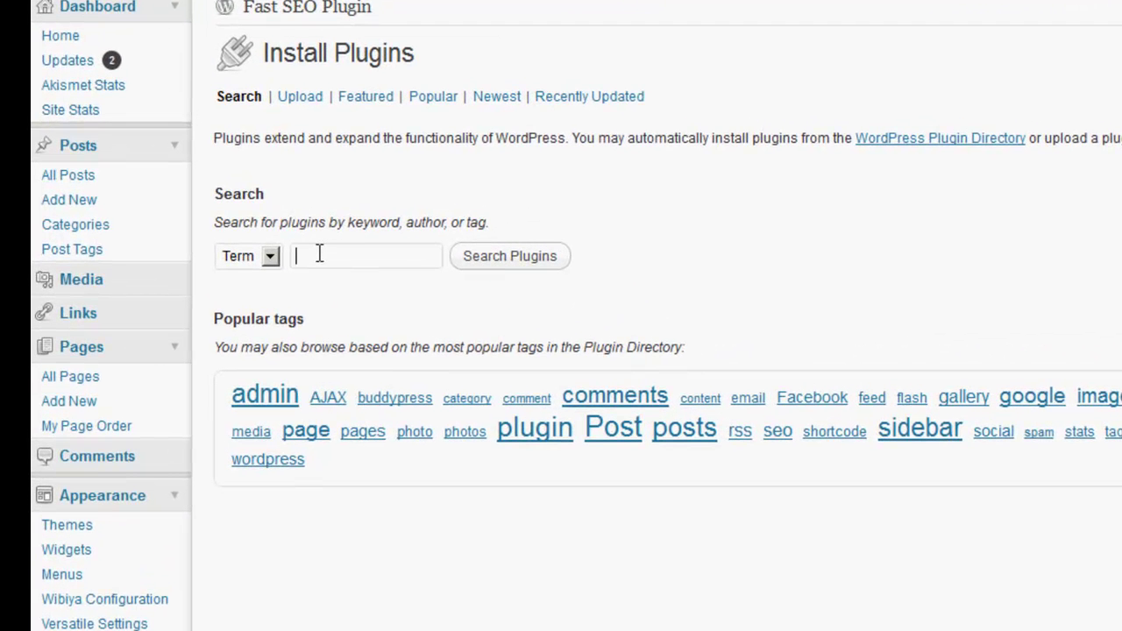
pyautogui.write('date')
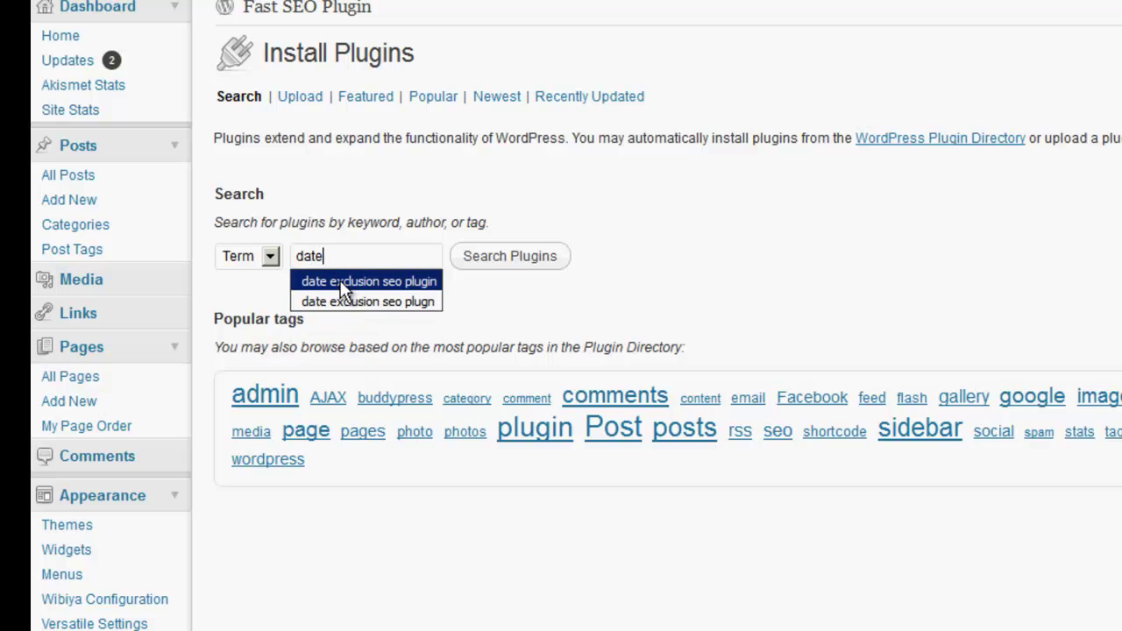
pyautogui.click(342, 285)
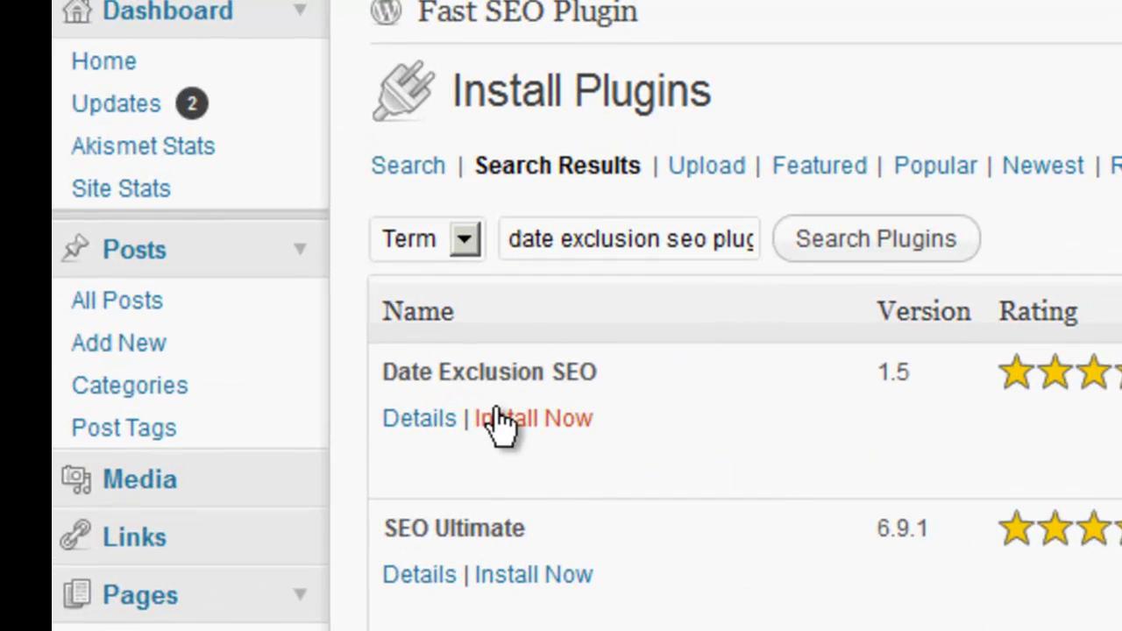
pyautogui.click(504, 423)
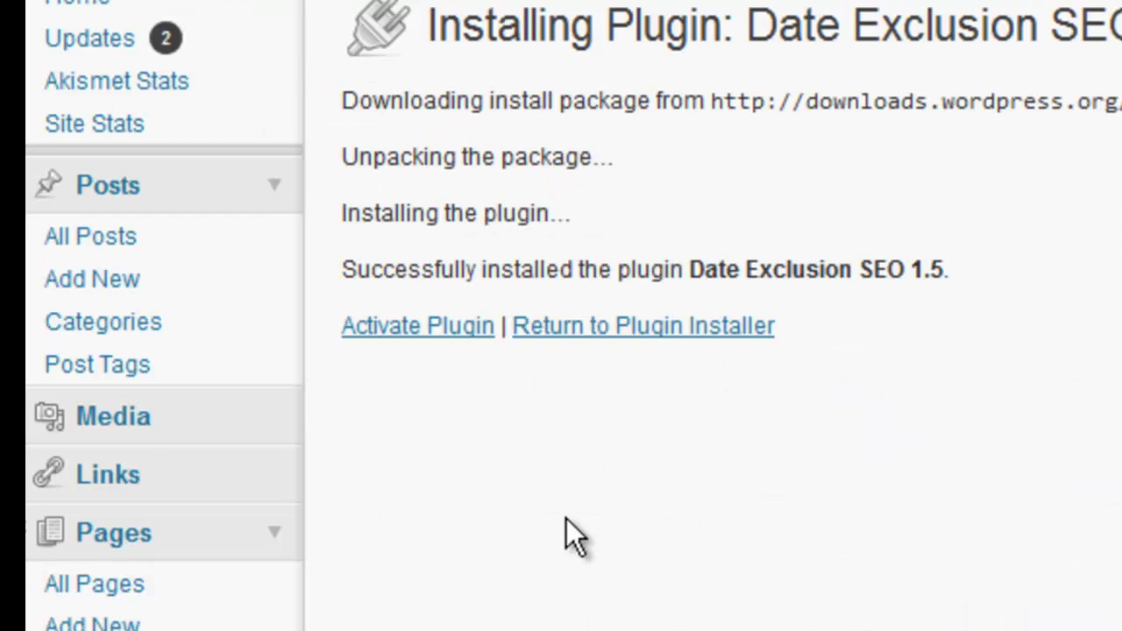
pyautogui.click(420, 332)
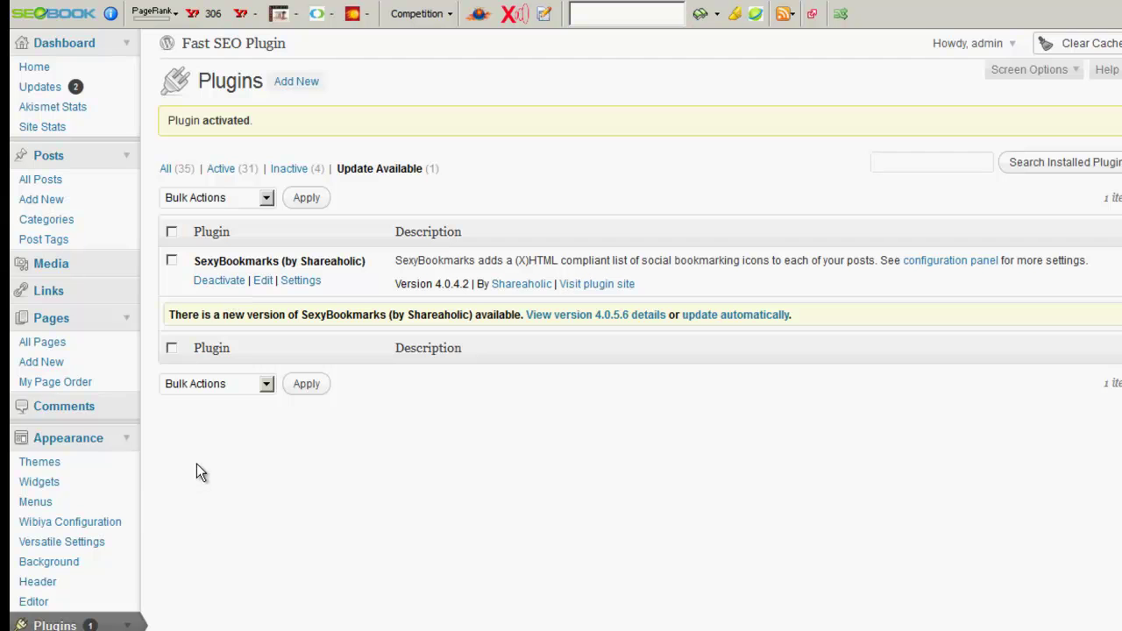
pyautogui.scroll(-4, 105, 456)
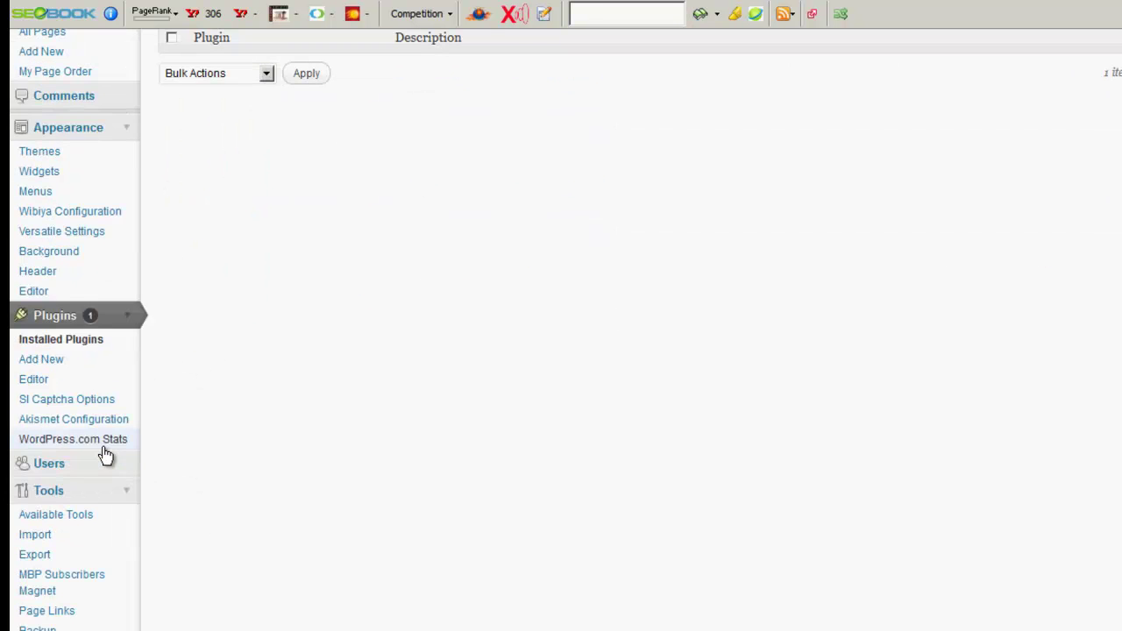
pyautogui.scroll(-2, 105, 558)
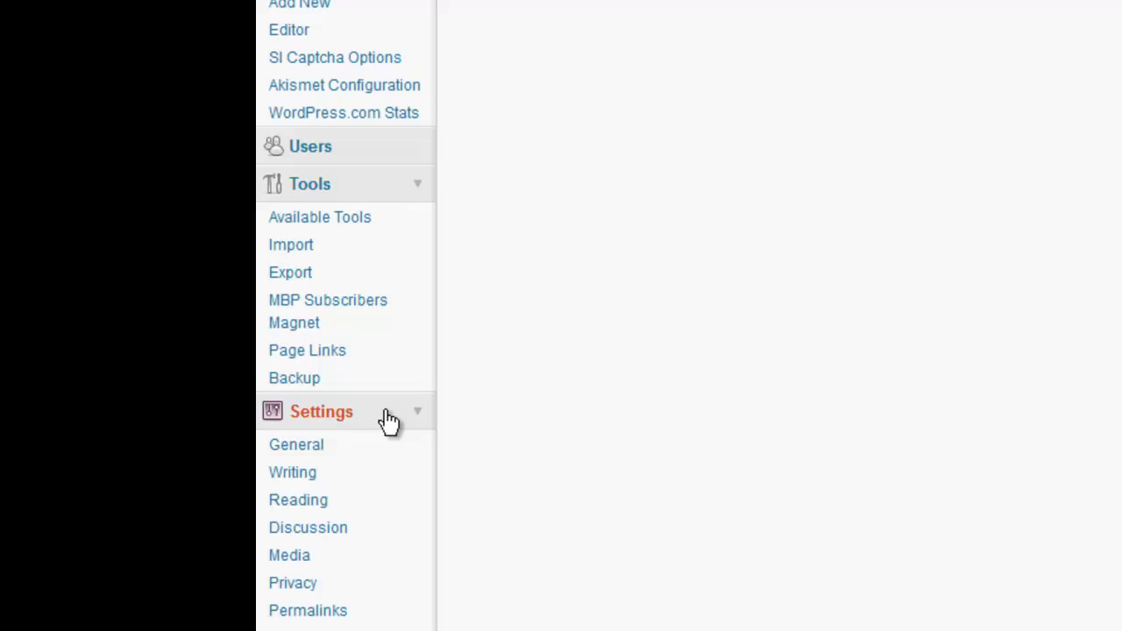
pyautogui.scroll(-2, 438, 544)
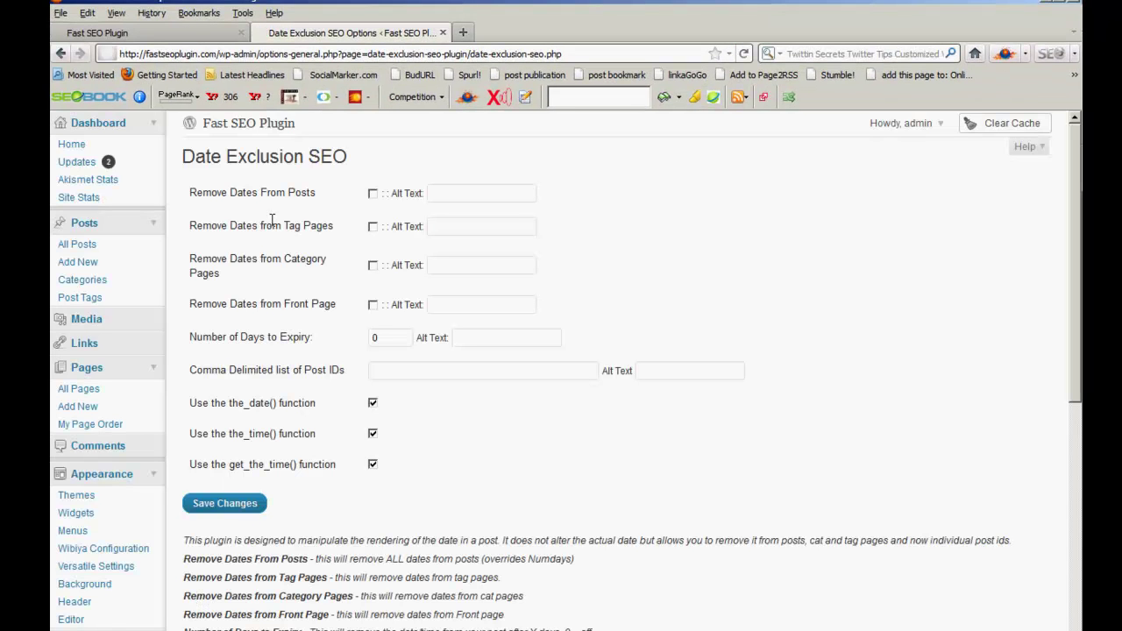
# Step: Enable date removal for posts and category pages, set days to expiry to 10, and save
pyautogui.click(373, 194)
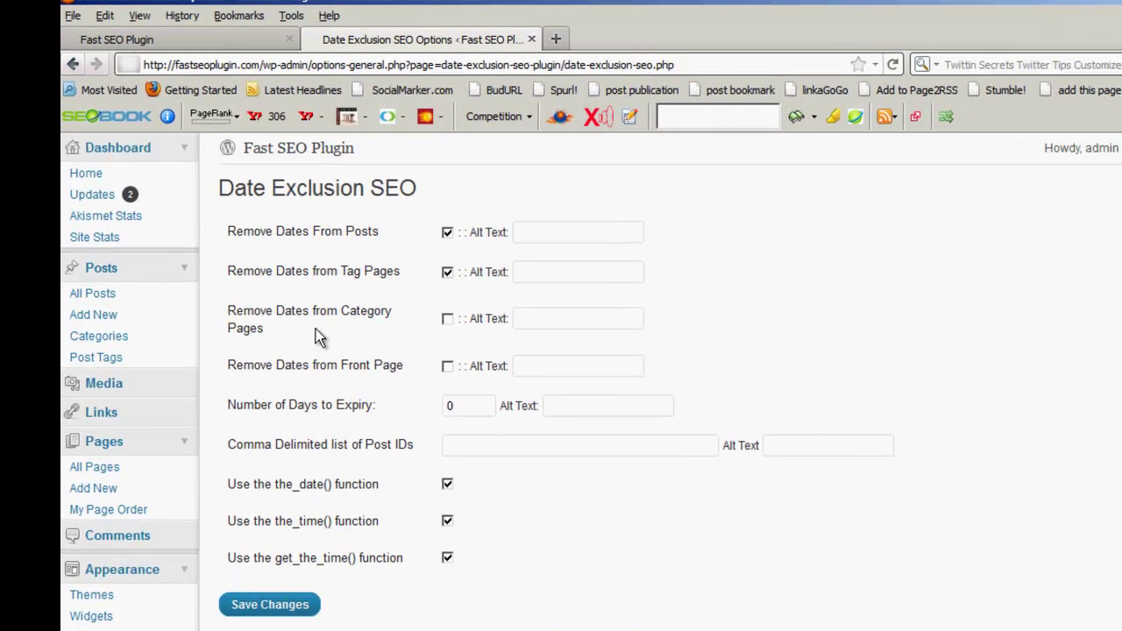
pyautogui.click(447, 319)
pyautogui.moveTo(456, 404); pyautogui.dragTo(441, 408)
pyautogui.write('10')
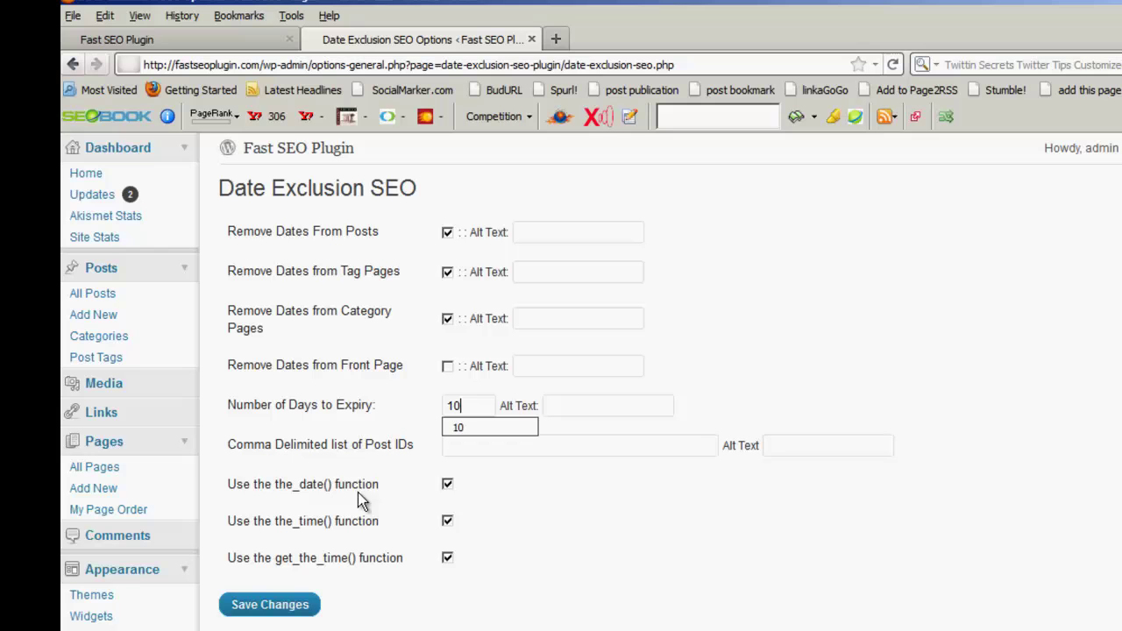
pyautogui.click(512, 525)
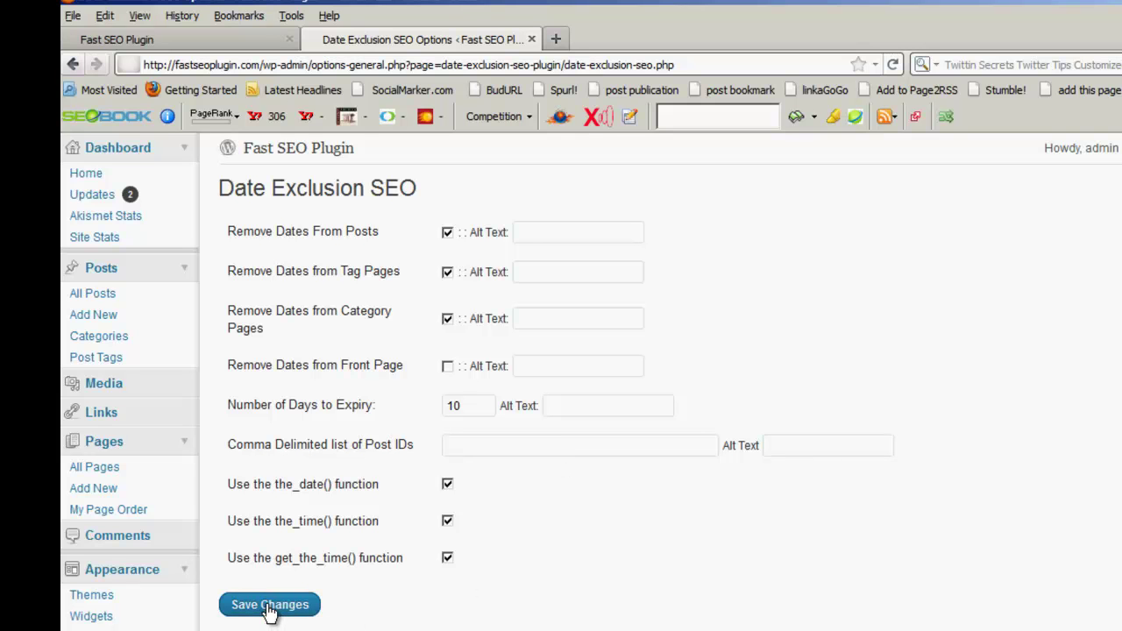
pyautogui.click(305, 605)
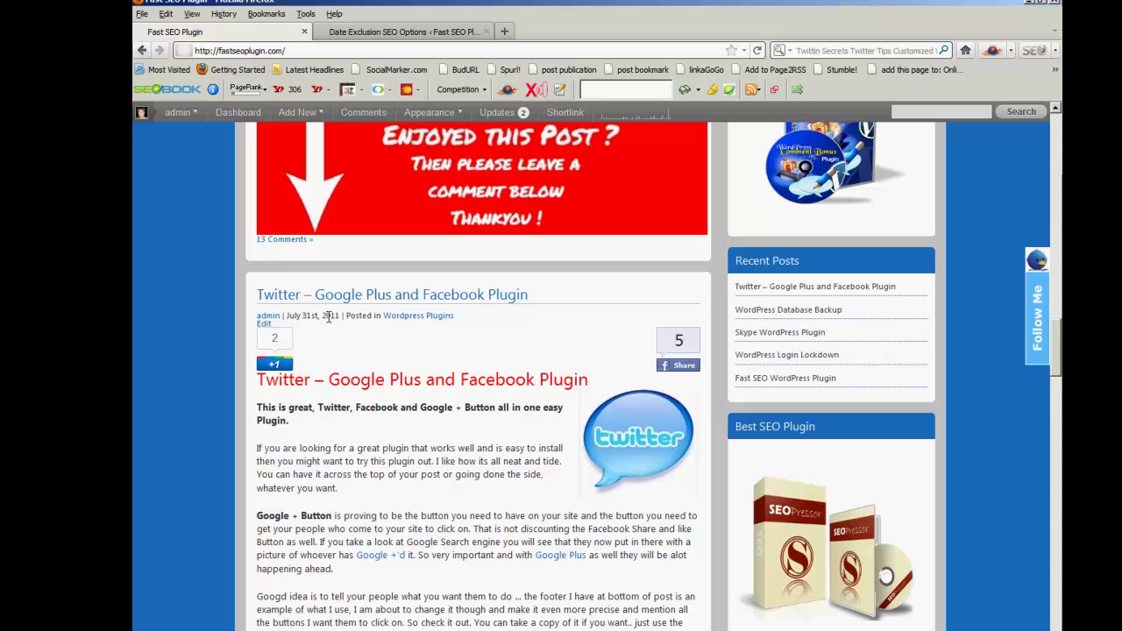
pyautogui.scroll(-15, 388, 416)
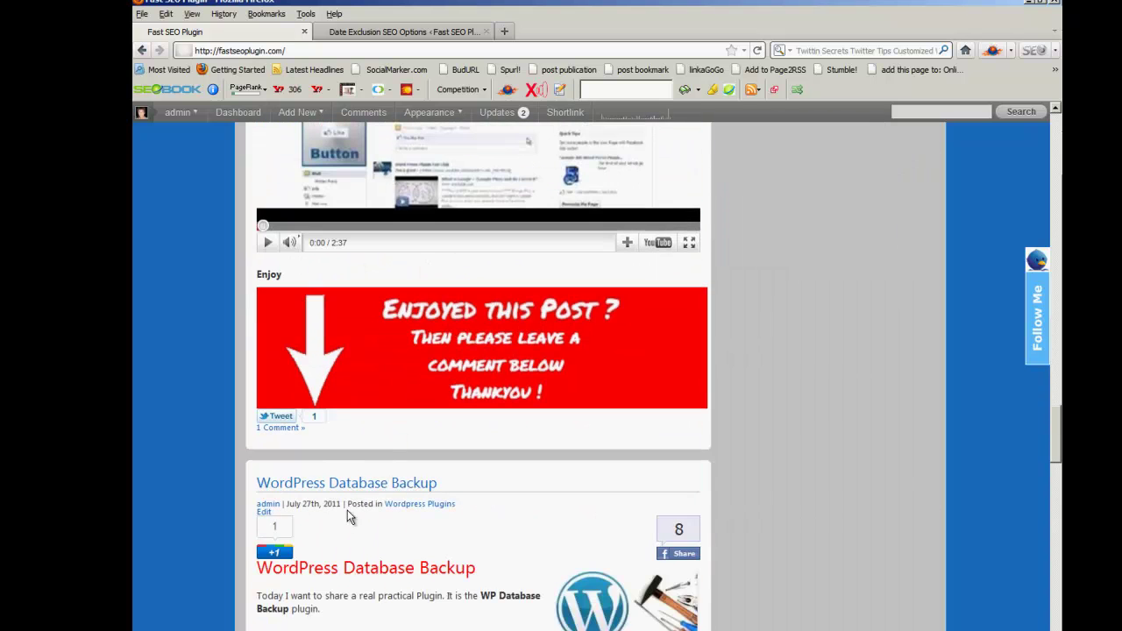
# Step: Reload the Fast SEO front page twice; its posts still show dates like October 11th, 2010
pyautogui.scroll(5, 347, 517)
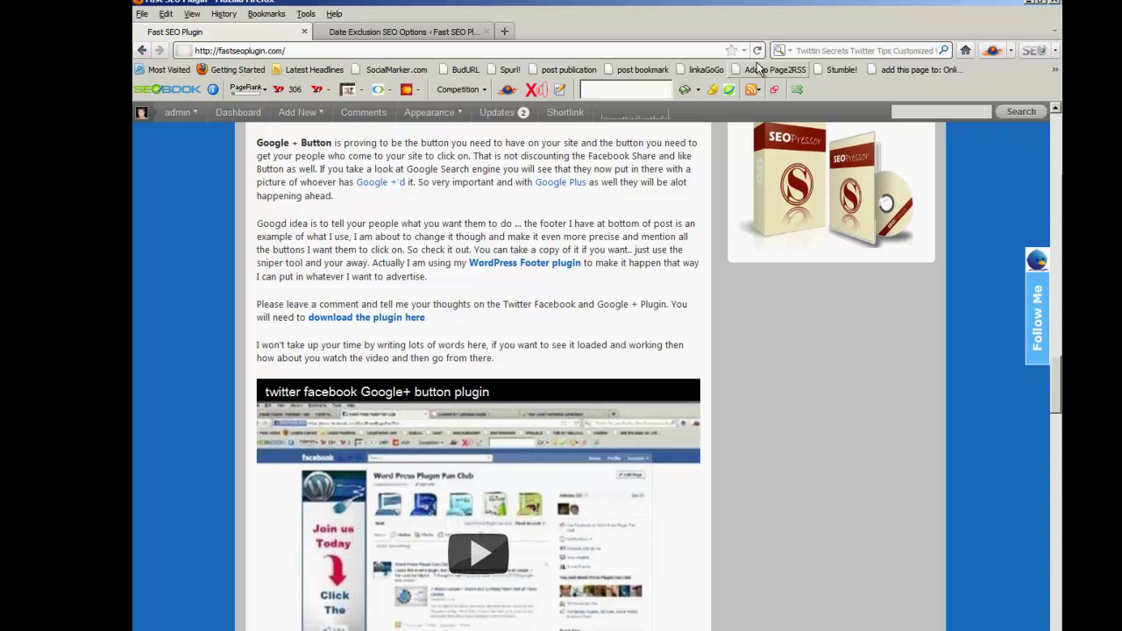
pyautogui.click(757, 50)
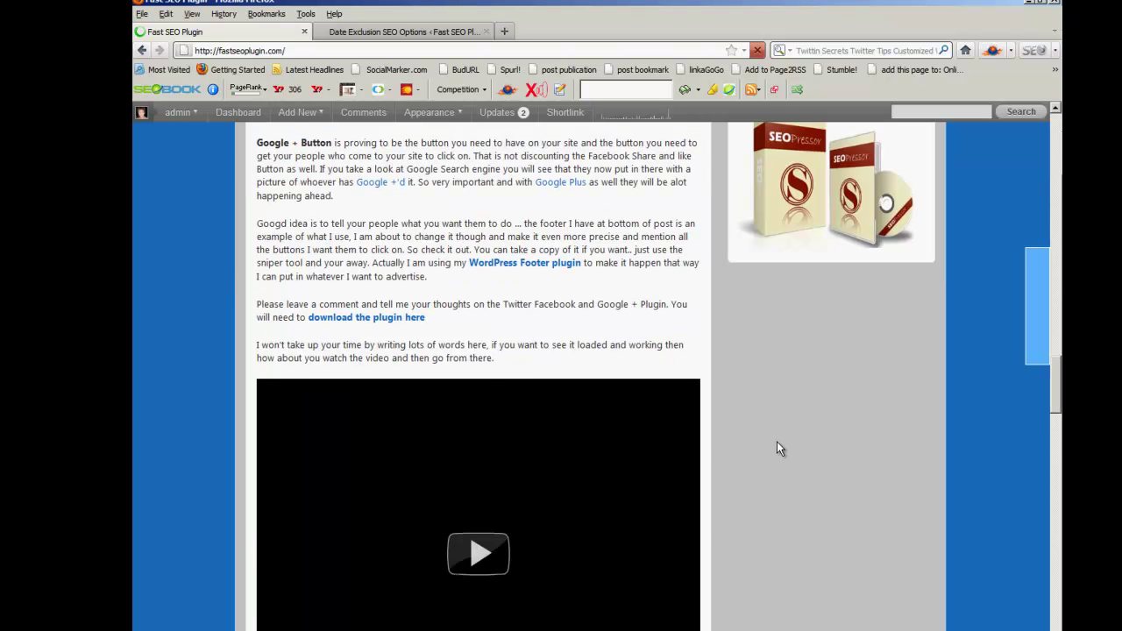
pyautogui.scroll(-10, 794, 434)
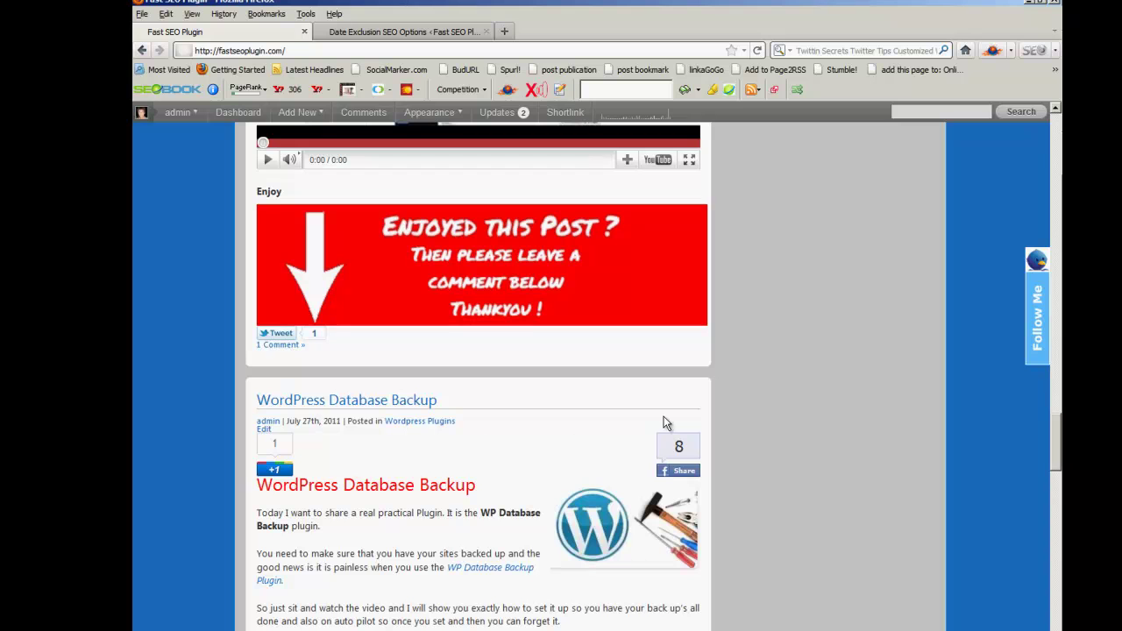
pyautogui.press('F5')
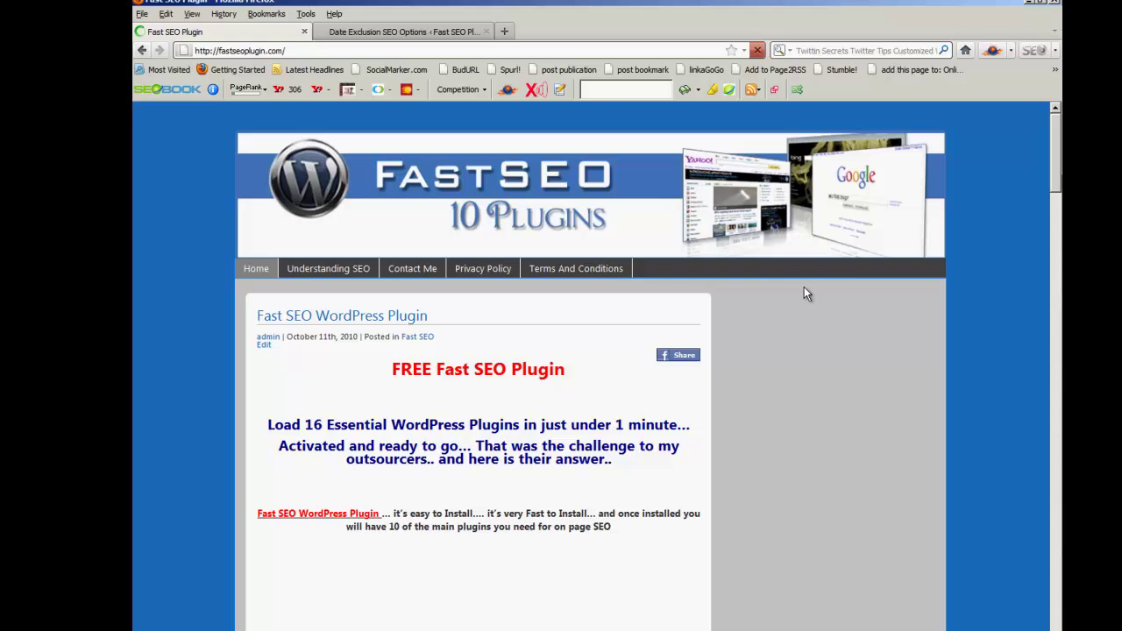
# Step: Scroll the front page to confirm the posts no longer show dates, then return to the settings tab
pyautogui.hotkey('ctrl', 'Tab')
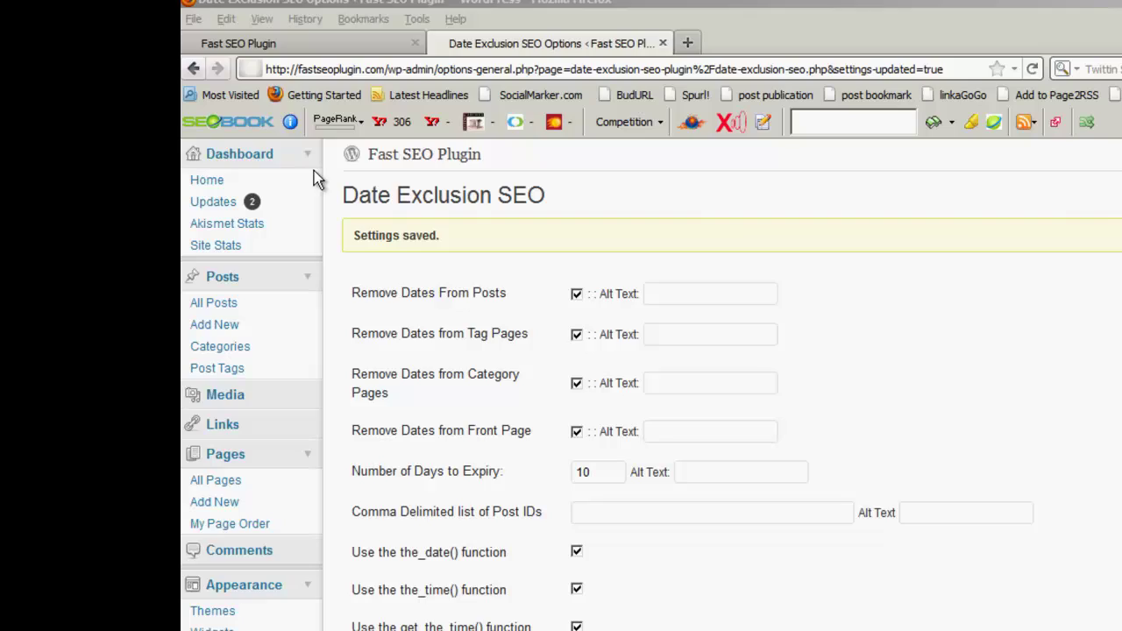
pyautogui.click(286, 45)
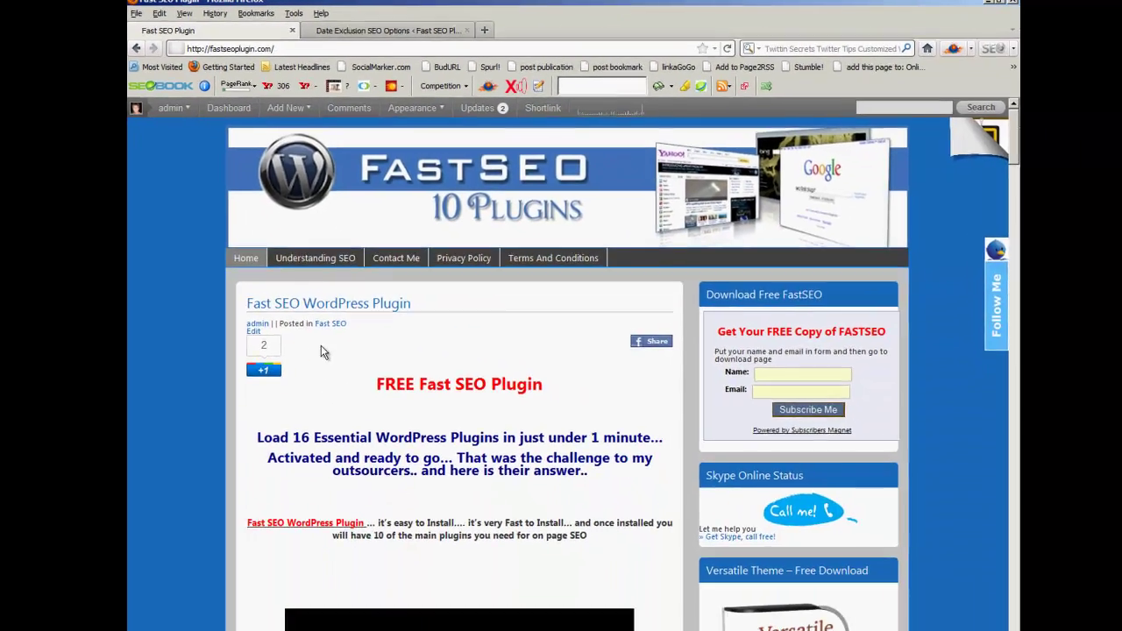
pyautogui.scroll(-10, 321, 345)
pyautogui.scroll(-15, 321, 347)
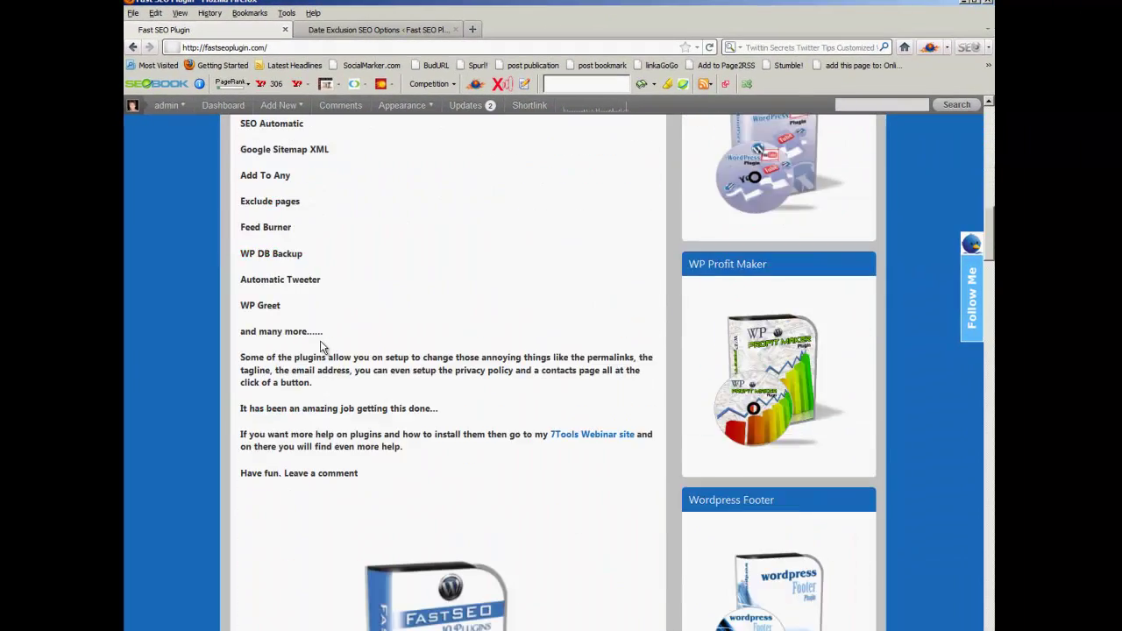
pyautogui.scroll(-1, 322, 349)
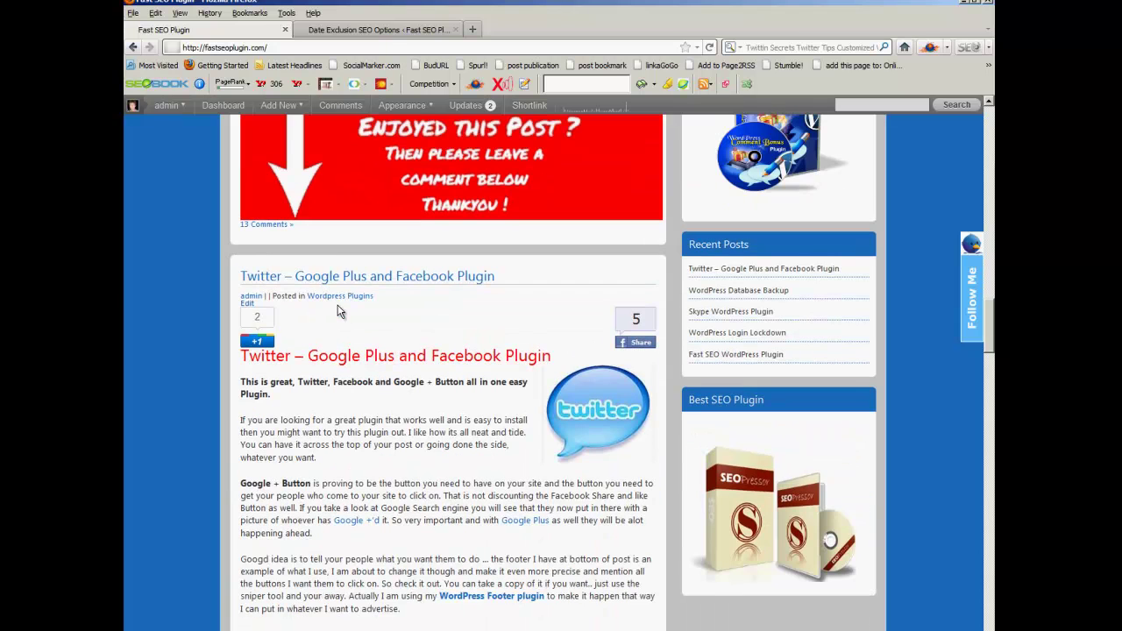
pyautogui.click(390, 31)
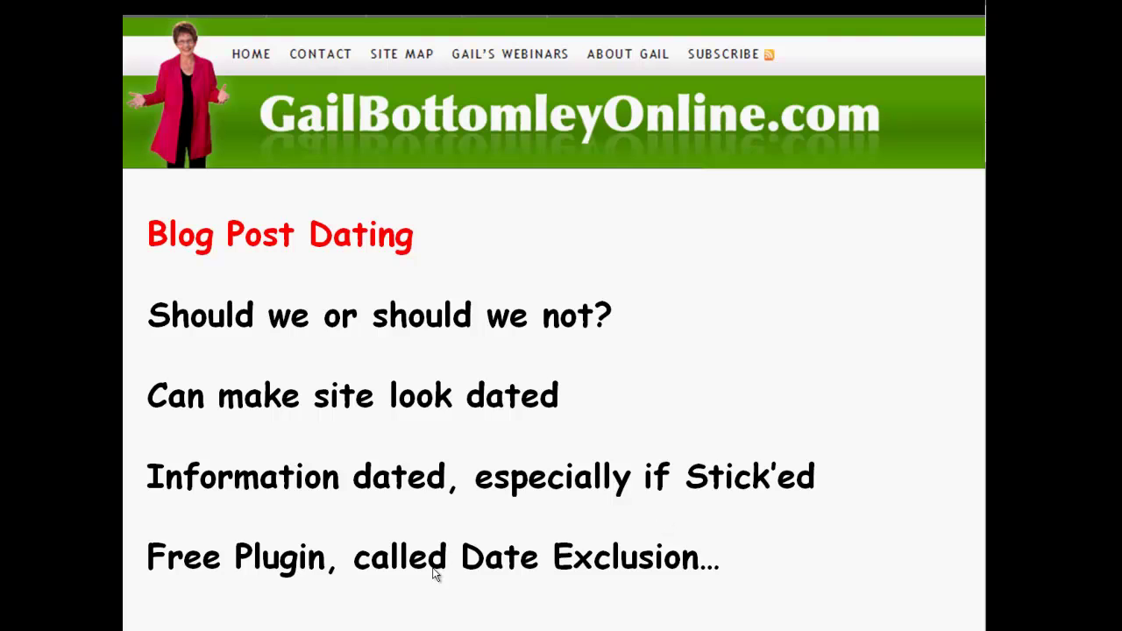
# Step: Advance to the Special Offer slide and build in its next line of text
pyautogui.click(721, 523)
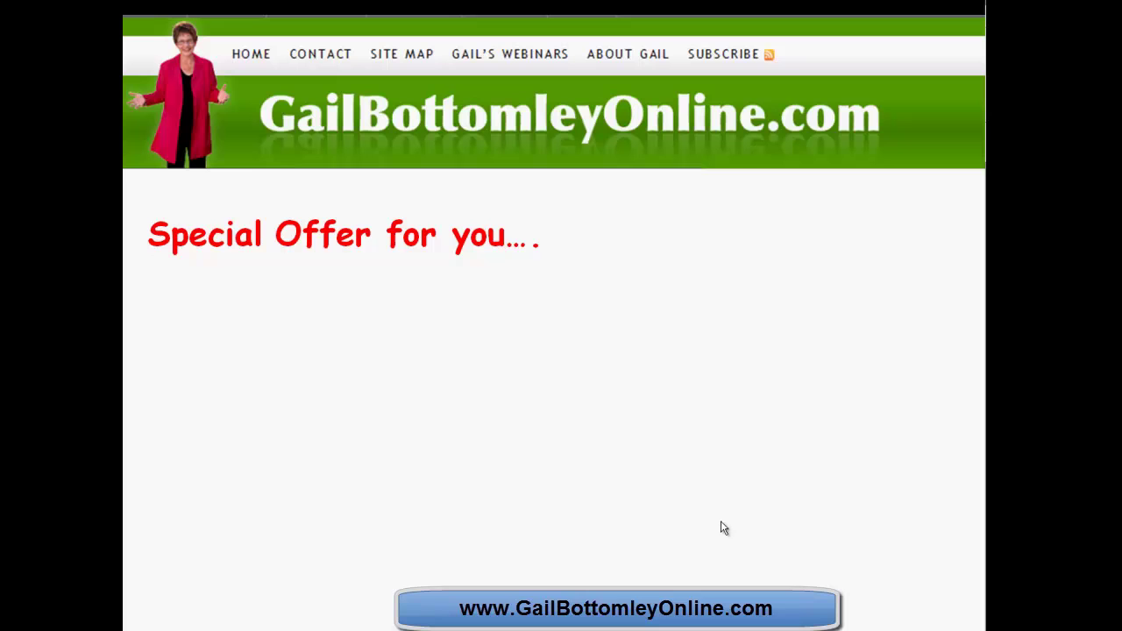
pyautogui.click(721, 523)
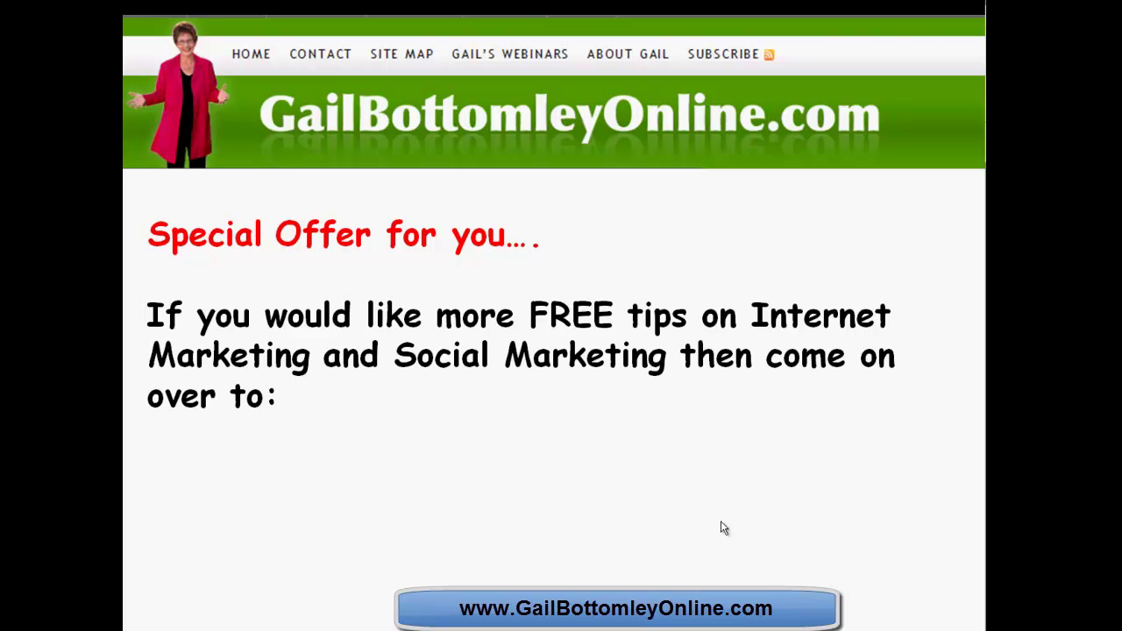